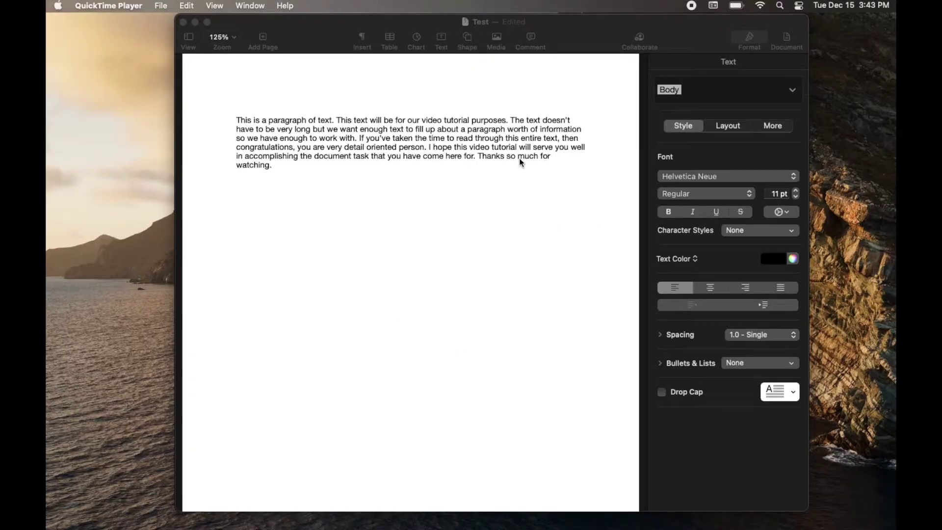
Make Pages active with the 'Test' document window in front
{"action": "left_click", "coordinate": [572, 34]}
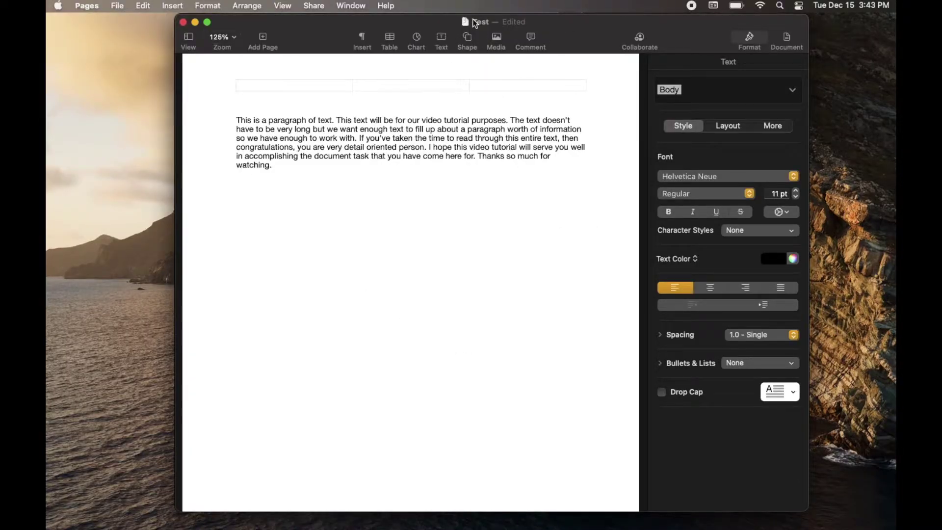
Insert a plain black Square from the Basic shapes below the sample paragraph
{"action": "left_click", "coordinate": [468, 38]}
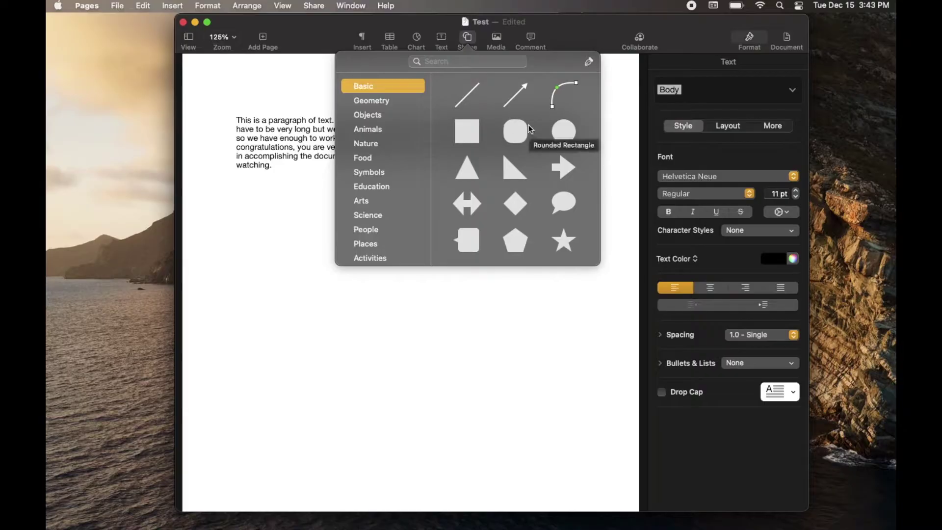
{"action": "left_click", "coordinate": [469, 133]}
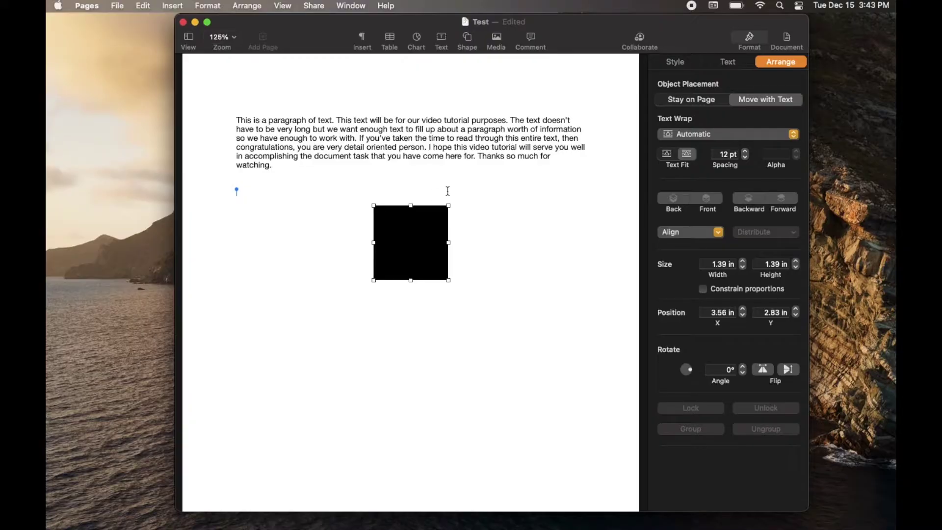
Resize the square into a 7.96 × 10.37 in rectangle filling the first page
{"action": "left_click_drag", "start_coordinate": [448, 206], "coordinate": [625, 71]}
{"action": "left_click_drag", "start_coordinate": [374, 174], "coordinate": [199, 172]}
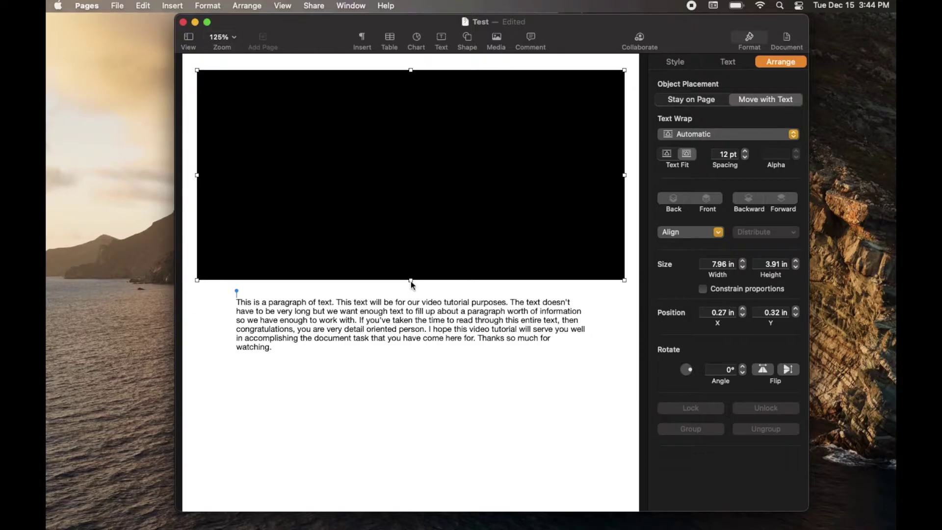
{"action": "left_click_drag", "start_coordinate": [411, 281], "coordinate": [408, 97]}
{"action": "scroll", "coordinate": [436, 155], "scroll_direction": "up", "scroll_amount": 5}
{"action": "scroll", "coordinate": [437, 155], "scroll_direction": "up", "scroll_amount": 10}
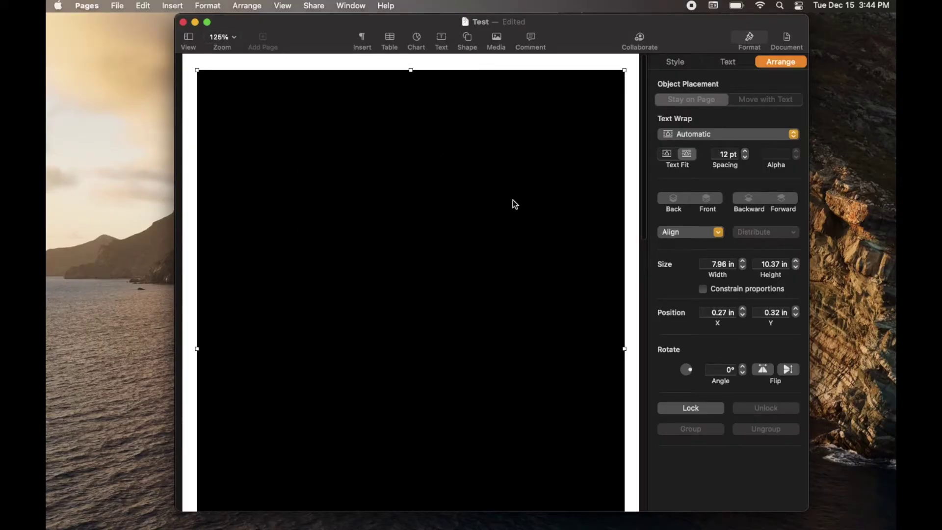
{"action": "scroll", "coordinate": [514, 200], "scroll_direction": "down", "scroll_amount": 10}
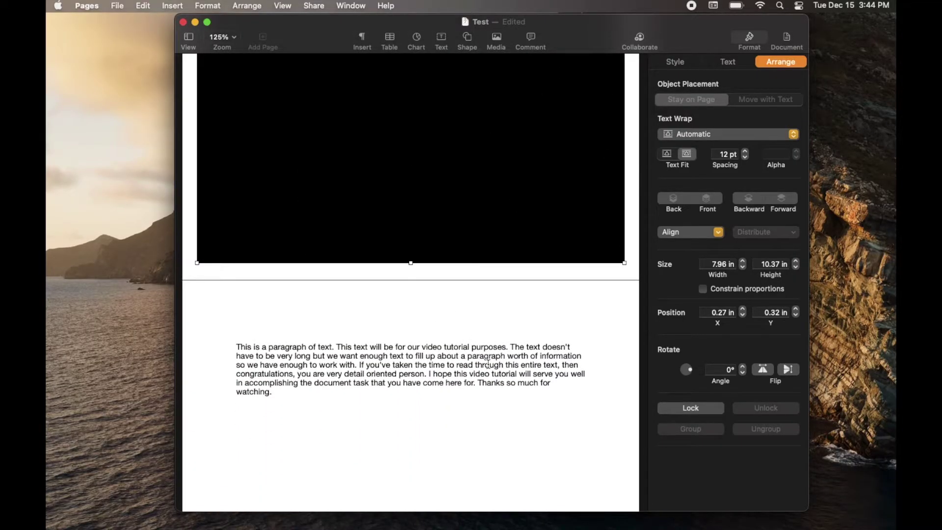
{"action": "scroll", "coordinate": [488, 364], "scroll_direction": "up", "scroll_amount": 10}
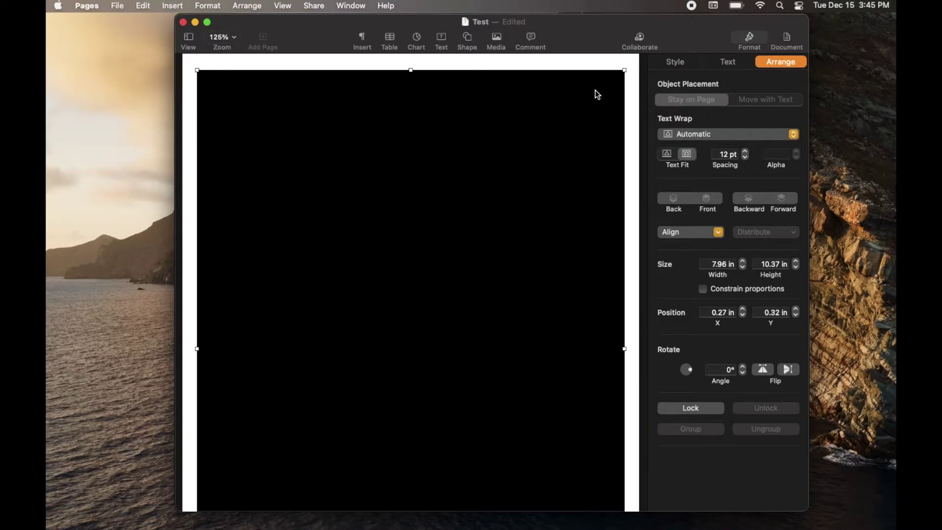
Set the page-sized rectangle's Fill to No Fill in the Style settings
{"action": "left_click", "coordinate": [676, 63]}
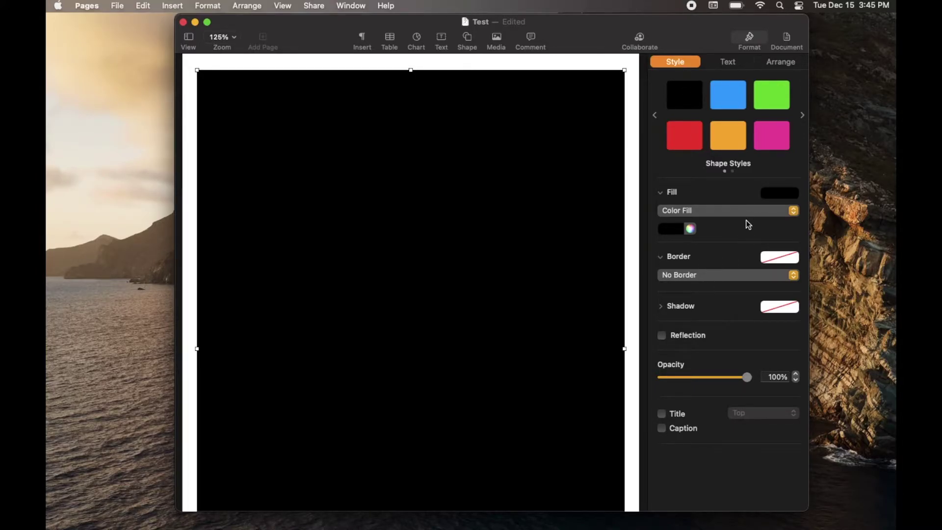
{"action": "left_click", "coordinate": [794, 211]}
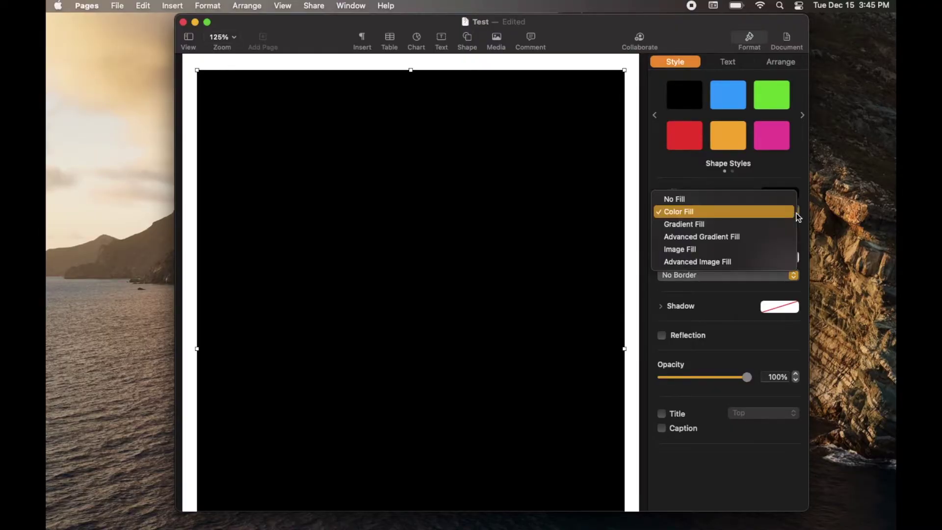
{"action": "left_click", "coordinate": [681, 199]}
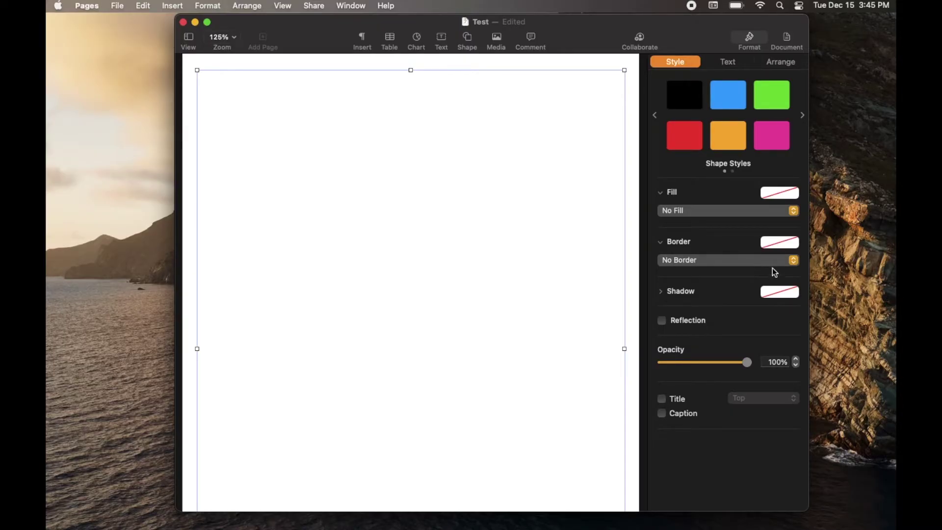
Give the rectangle a black Line border in the rough brush style, 10 pt wide
{"action": "left_click", "coordinate": [792, 262]}
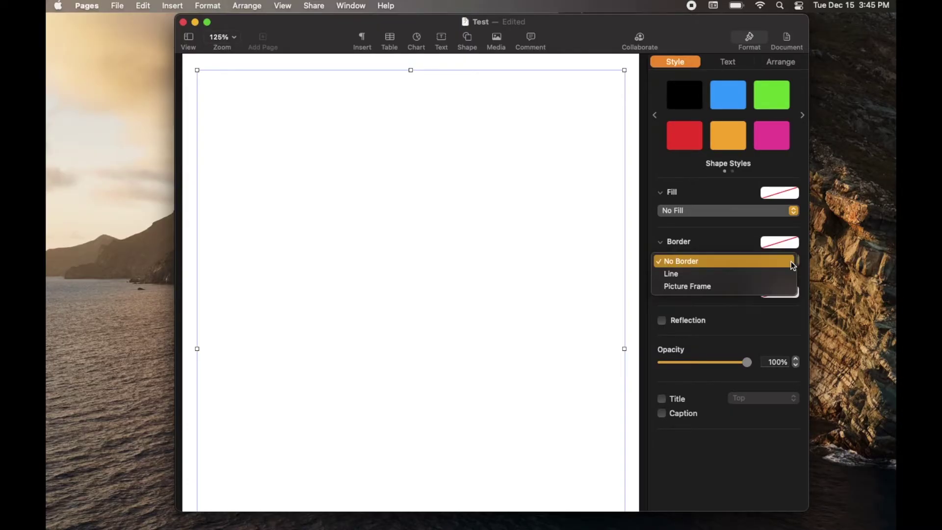
{"action": "left_click", "coordinate": [707, 273]}
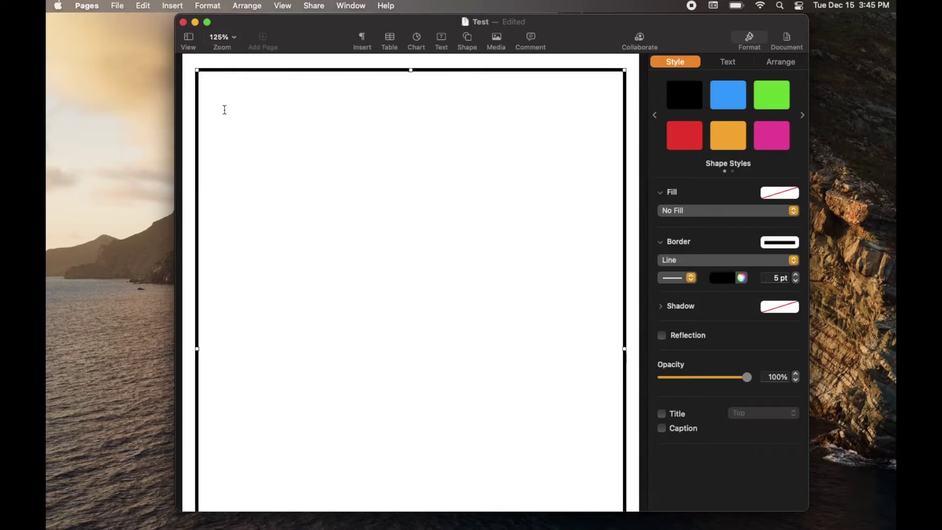
{"action": "left_click", "coordinate": [690, 278]}
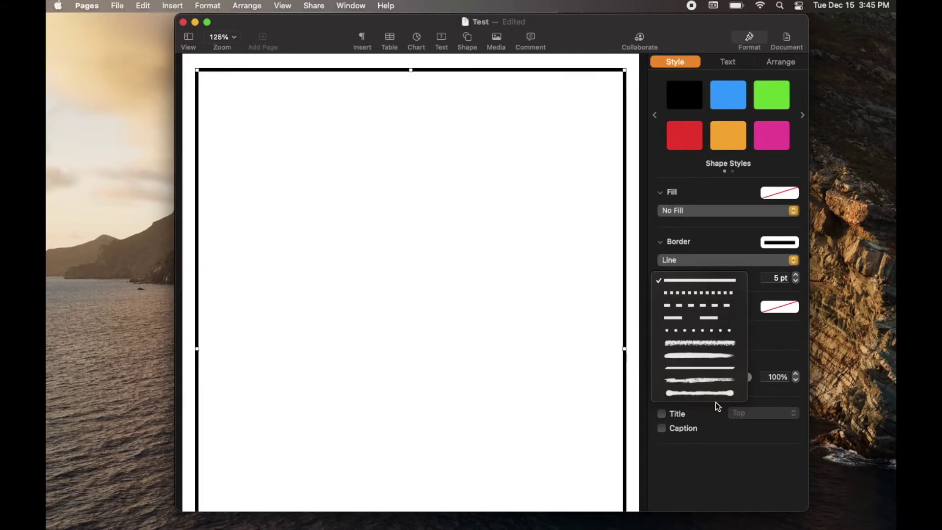
{"action": "left_click", "coordinate": [725, 380]}
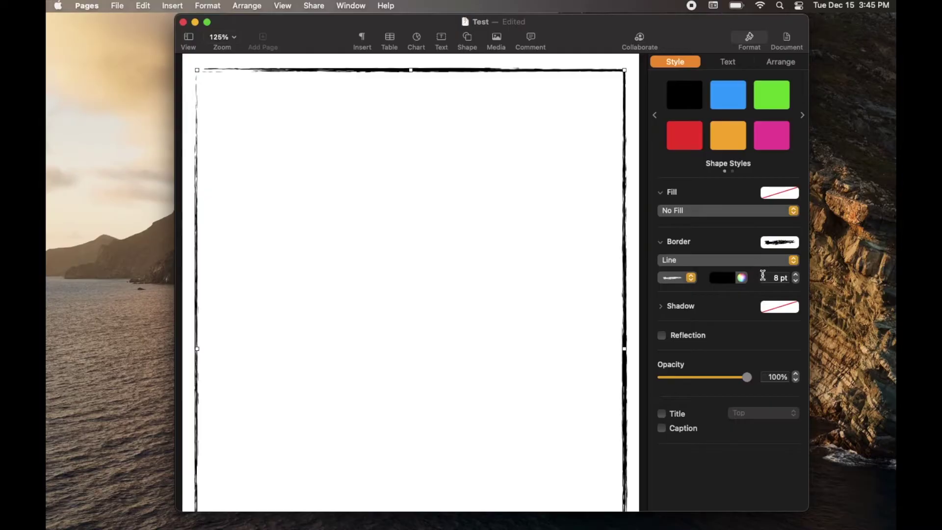
{"action": "left_click", "coordinate": [796, 276]}
{"action": "left_click", "coordinate": [797, 275]}
{"action": "left_click", "coordinate": [796, 276]}
{"action": "left_click", "coordinate": [797, 280]}
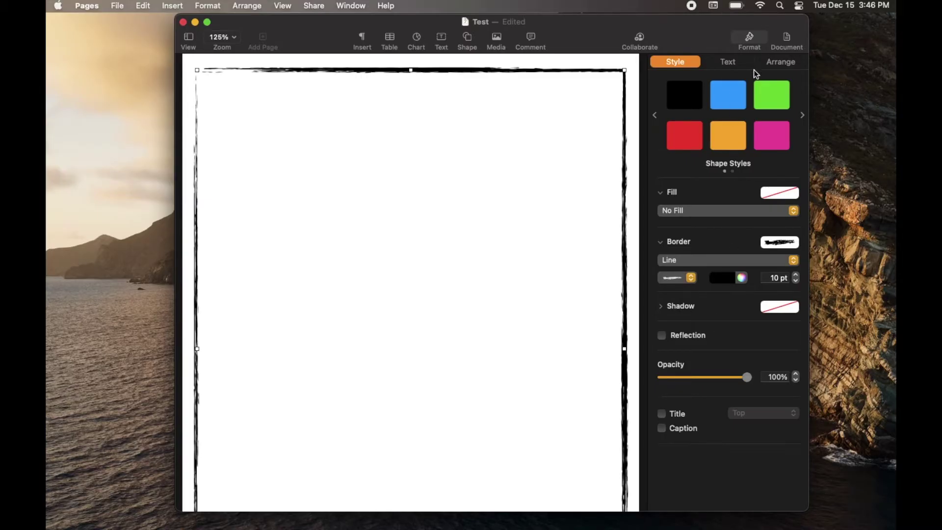
Set the border shape's Text Wrap to None so the paragraph returns to page one
{"action": "left_click", "coordinate": [776, 64]}
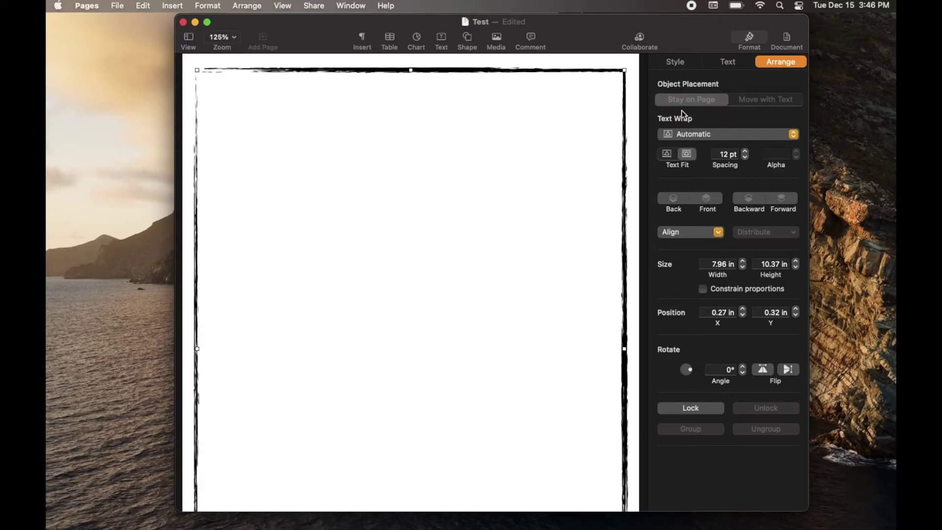
{"action": "left_click", "coordinate": [794, 135]}
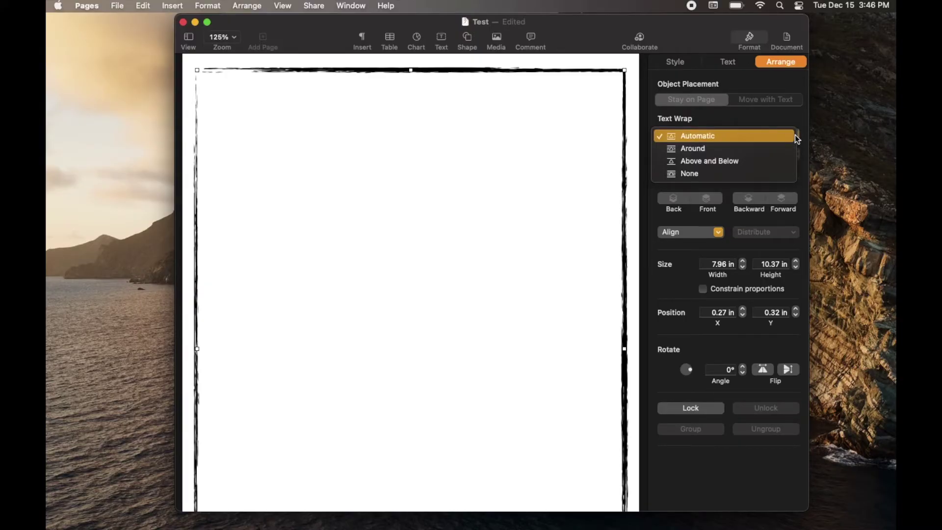
{"action": "left_click", "coordinate": [676, 174]}
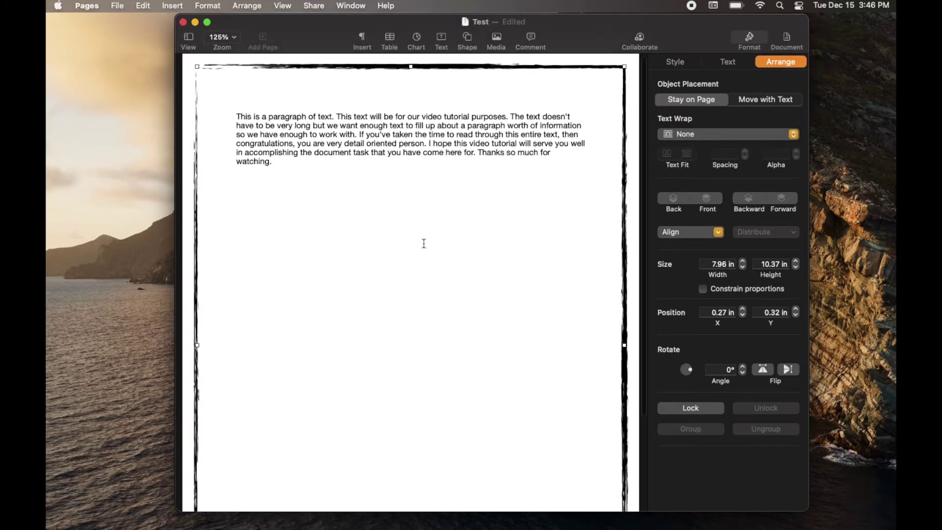
{"action": "scroll", "coordinate": [423, 243], "scroll_direction": "down", "scroll_amount": 5}
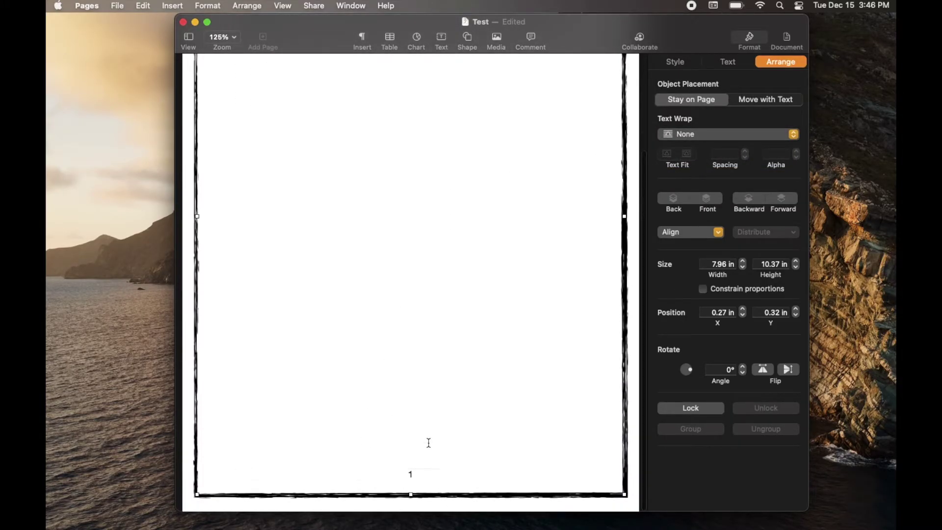
{"action": "scroll", "coordinate": [402, 420], "scroll_direction": "up", "scroll_amount": 5}
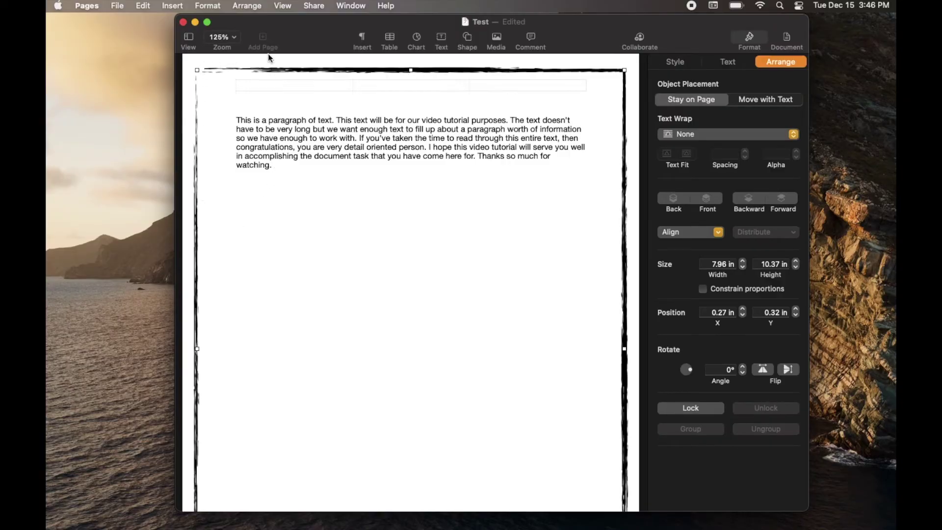
Move the brush-border frame to the section master via Arrange > Section Masters
{"action": "left_click", "coordinate": [244, 9]}
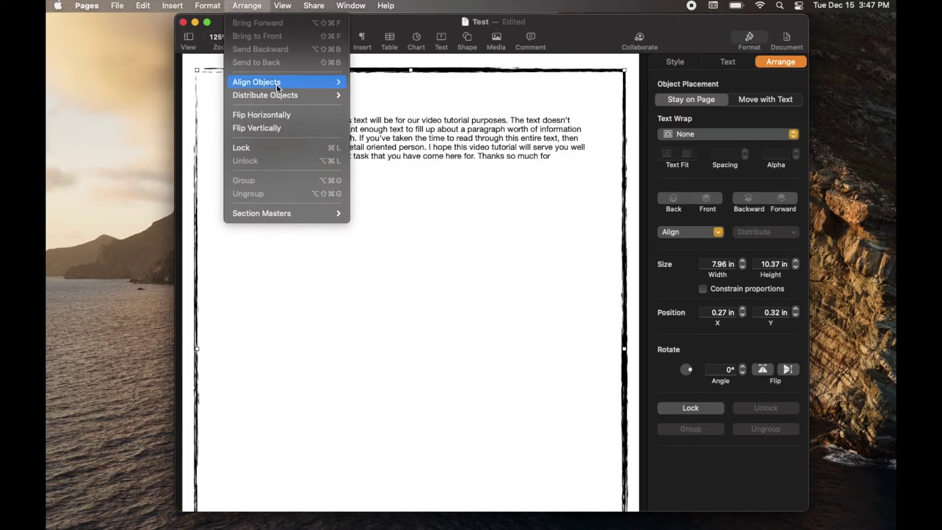
{"action": "mouse_move", "coordinate": [273, 215]}
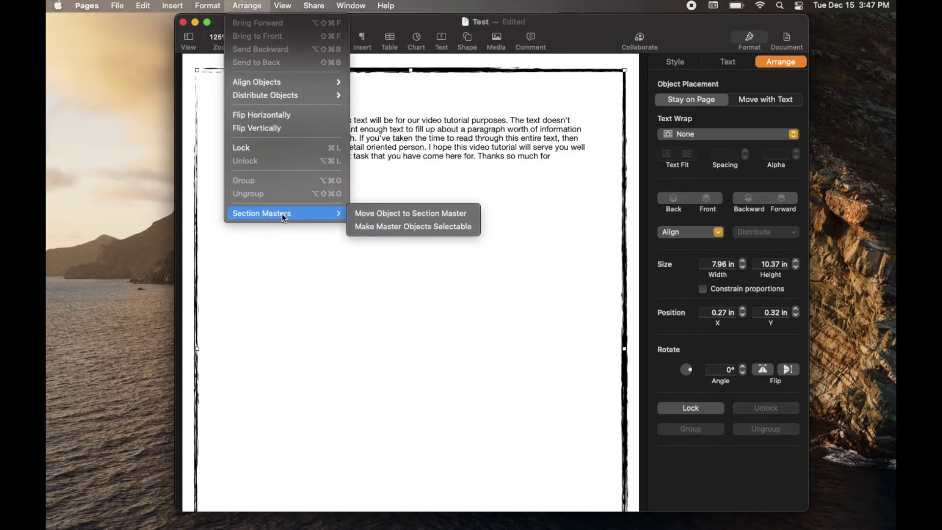
{"action": "left_click", "coordinate": [427, 214]}
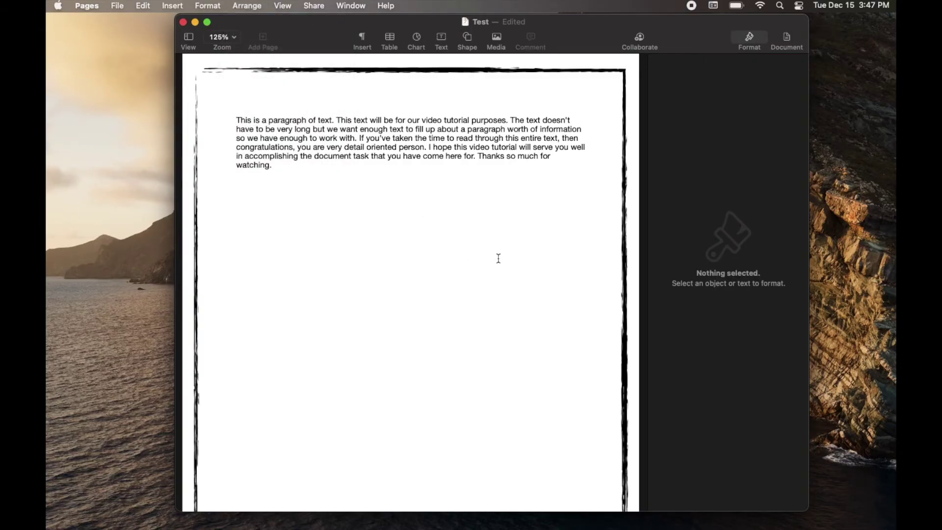
{"action": "scroll", "coordinate": [495, 257], "scroll_direction": "down", "scroll_amount": 1}
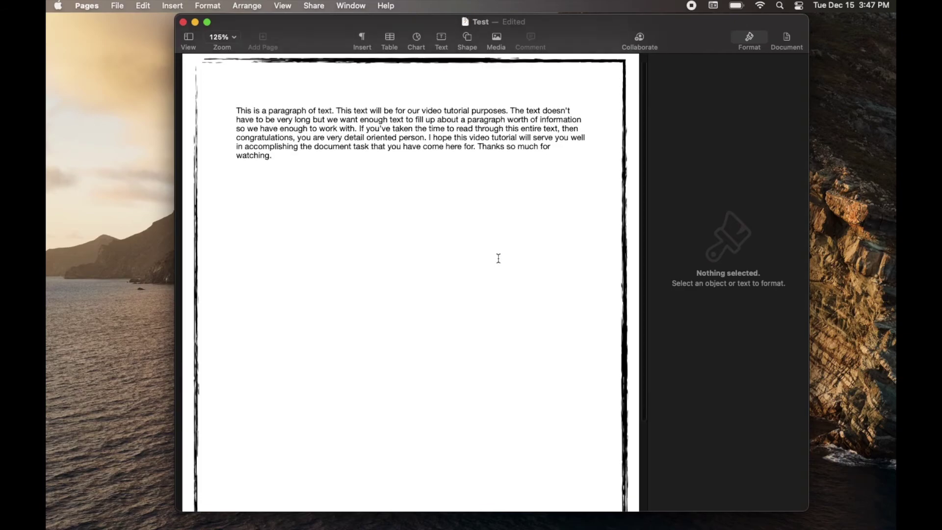
Add a page after the body text and check that page 2 shows the brush border
{"action": "left_click", "coordinate": [326, 182]}
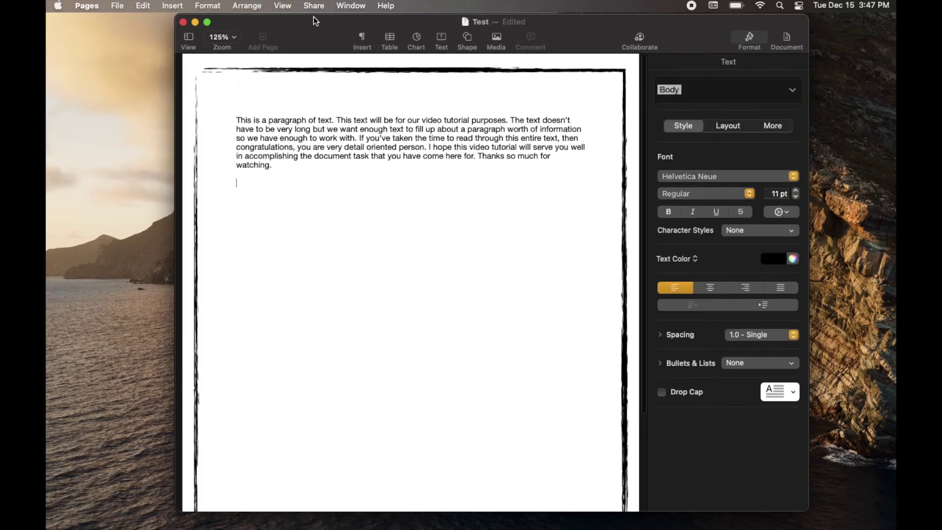
{"action": "left_click", "coordinate": [264, 43]}
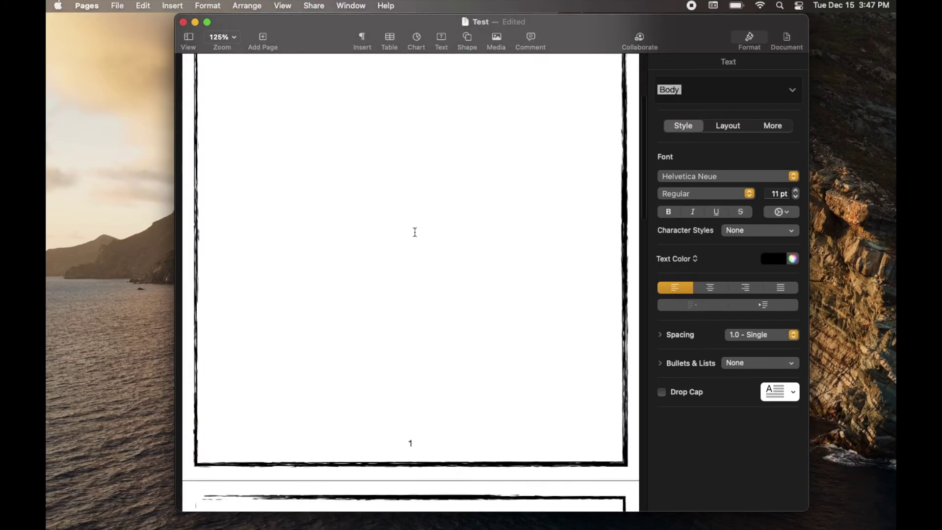
{"action": "scroll", "coordinate": [415, 232], "scroll_direction": "down", "scroll_amount": 6}
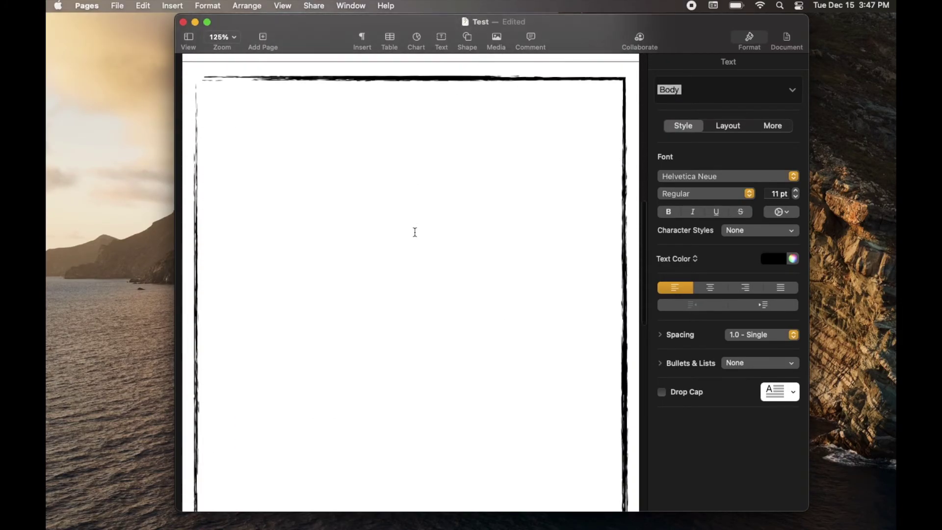
{"action": "scroll", "coordinate": [415, 232], "scroll_direction": "up", "scroll_amount": 5}
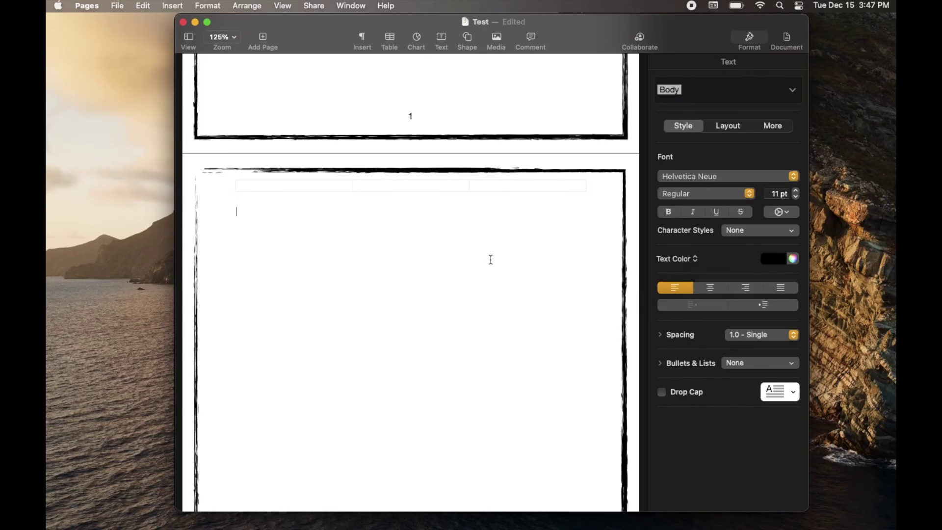
{"action": "scroll", "coordinate": [491, 259], "scroll_direction": "up", "scroll_amount": 10}
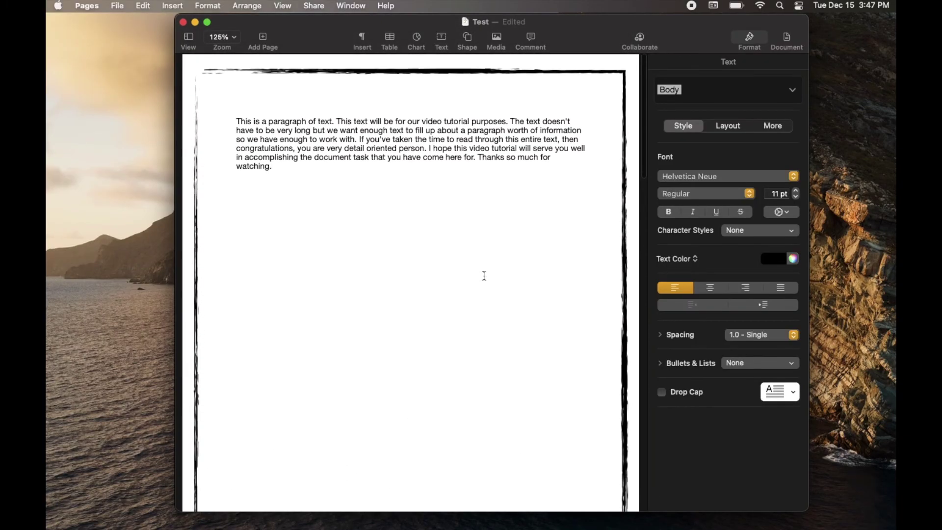